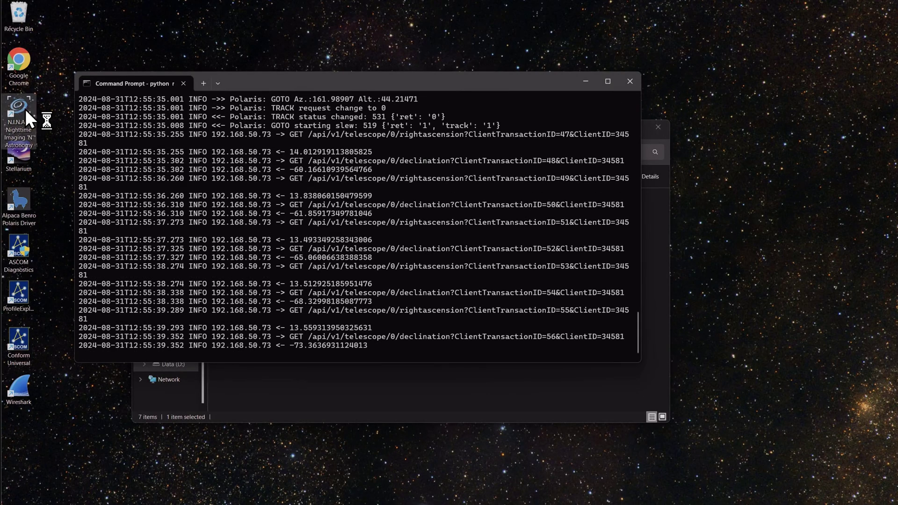
Launch N.I.N.A. from its desktop icon, leaving the GitHub installation guide
double_click(21, 109)
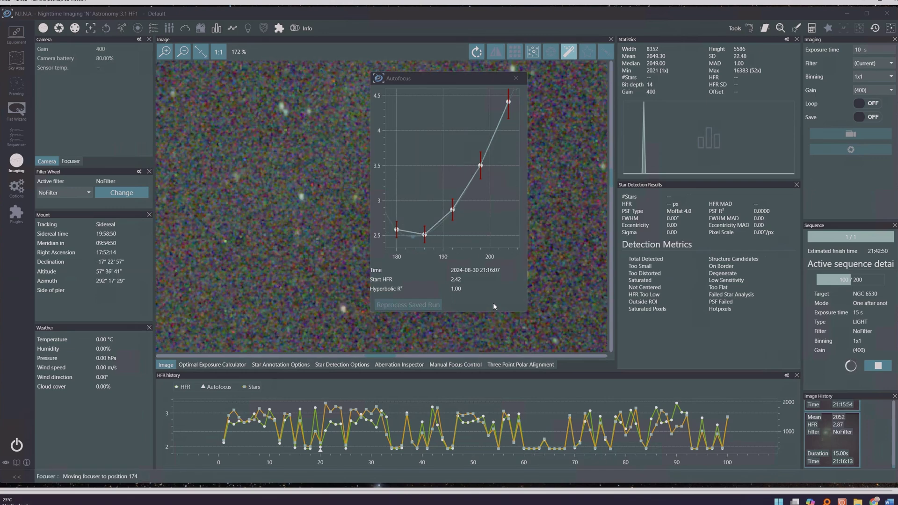
Fit the whole autofocus capture image into the Imaging view
left_click(200, 52)
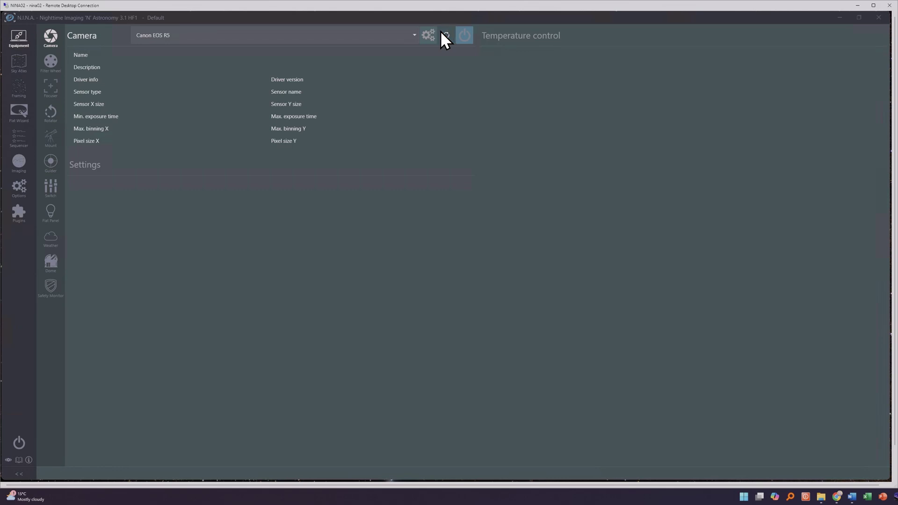
Rescan camera devices, reselect the Canon EOS R5 and connect it
left_click(415, 34)
left_click(363, 58)
left_click(445, 37)
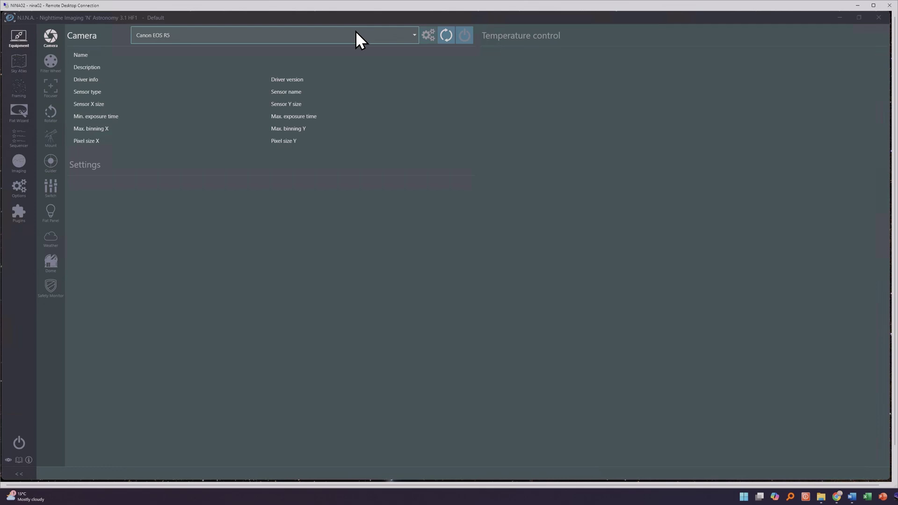
left_click(293, 31)
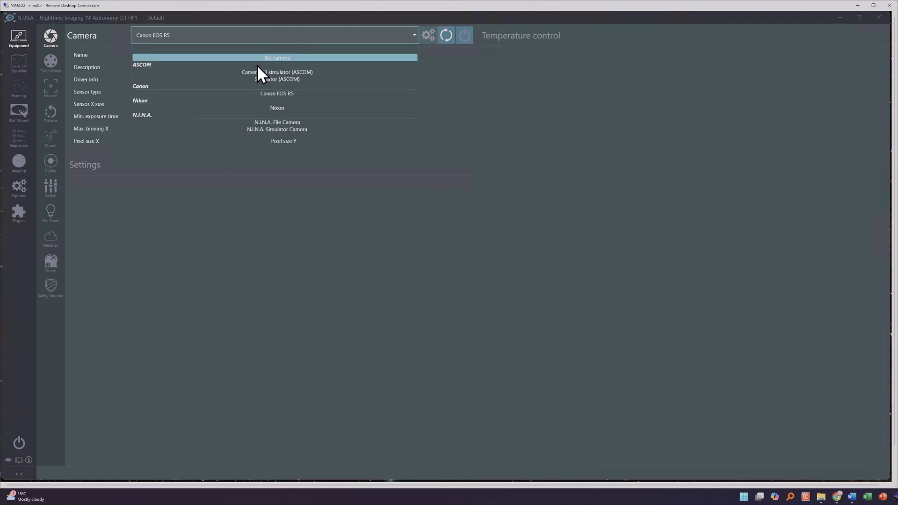
left_click(302, 93)
left_click(463, 35)
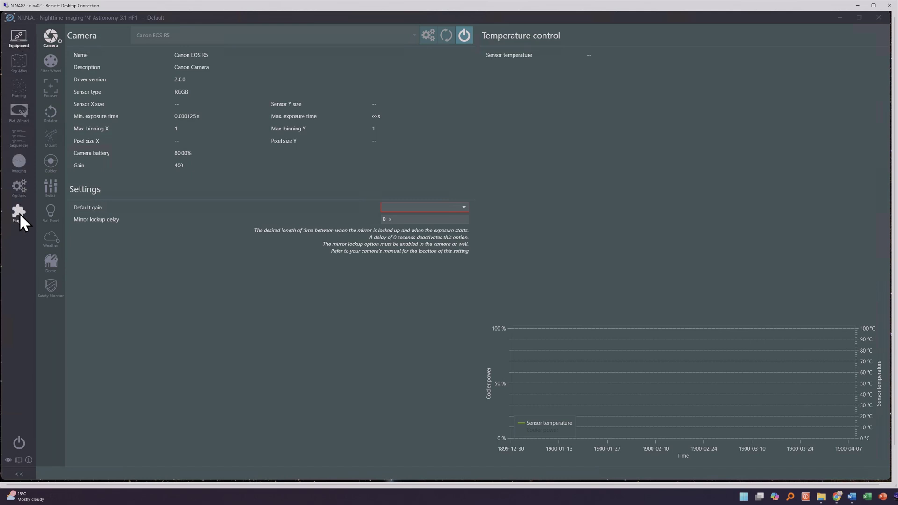
left_click(22, 67)
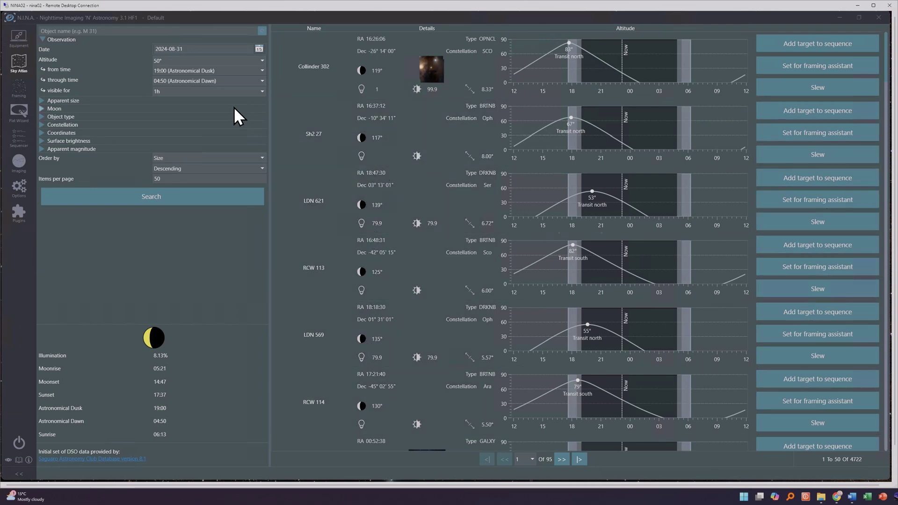
Search the Sky Atlas for 'SMC' and send the Small Magellanic Cloud to framing
left_click(41, 116)
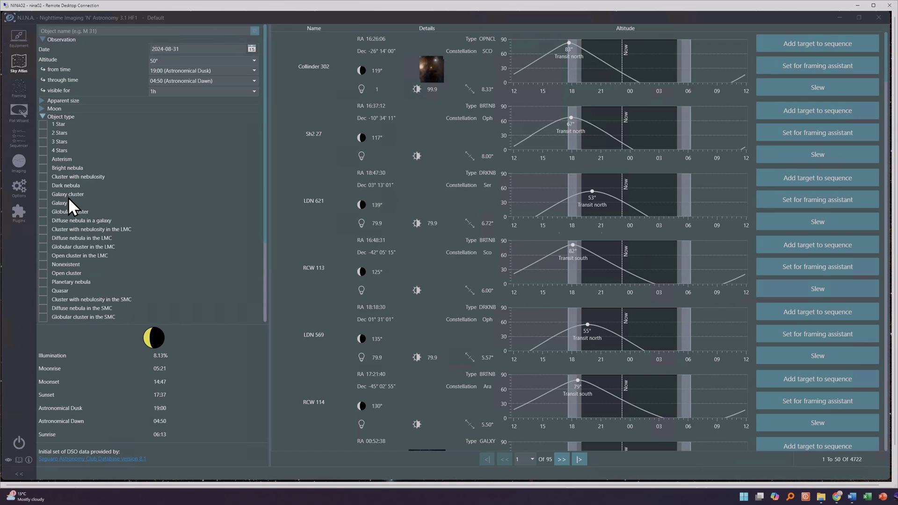
left_click(42, 117)
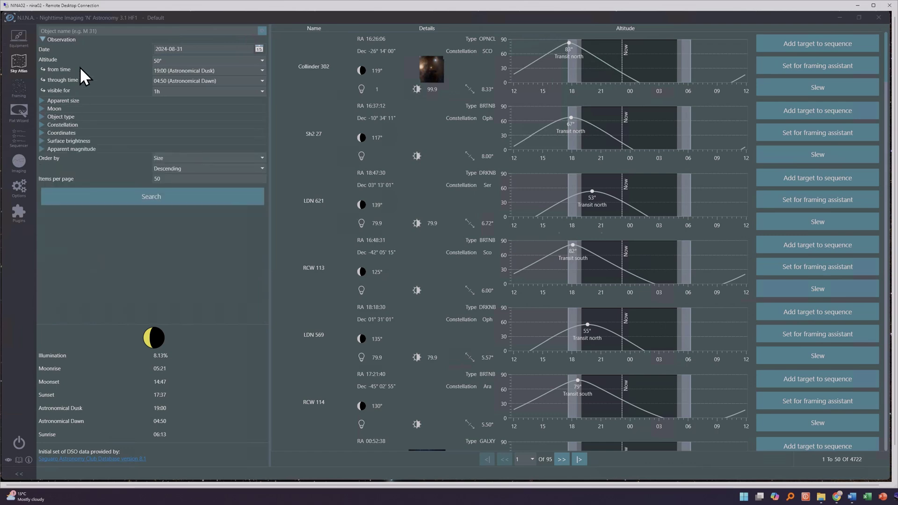
left_click(77, 30)
type("SMC")
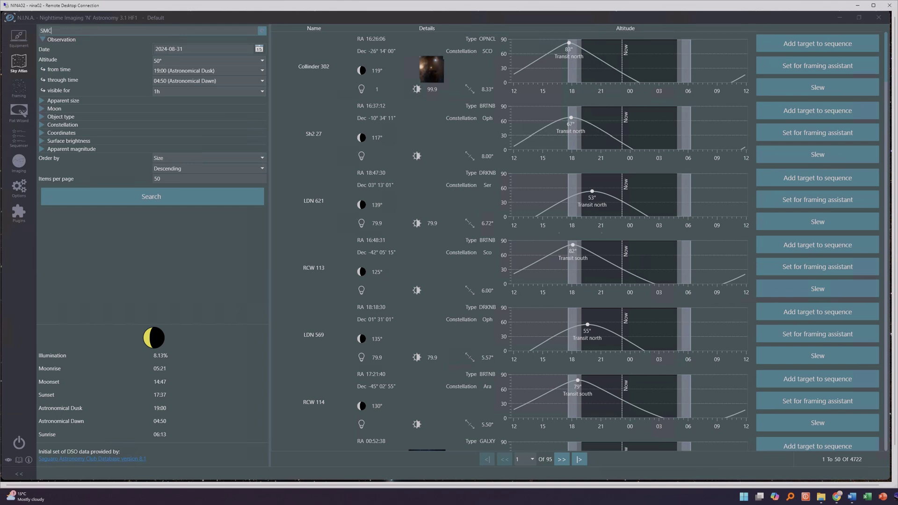
left_click(145, 197)
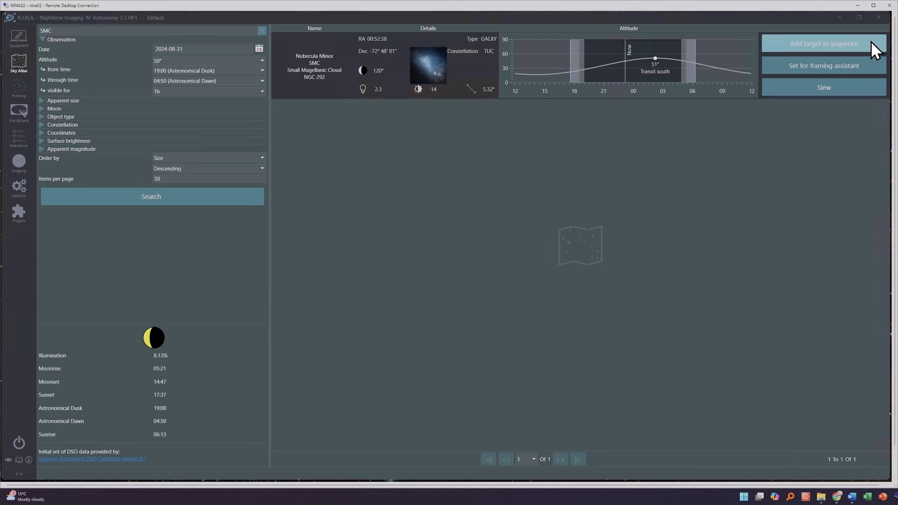
left_click(838, 66)
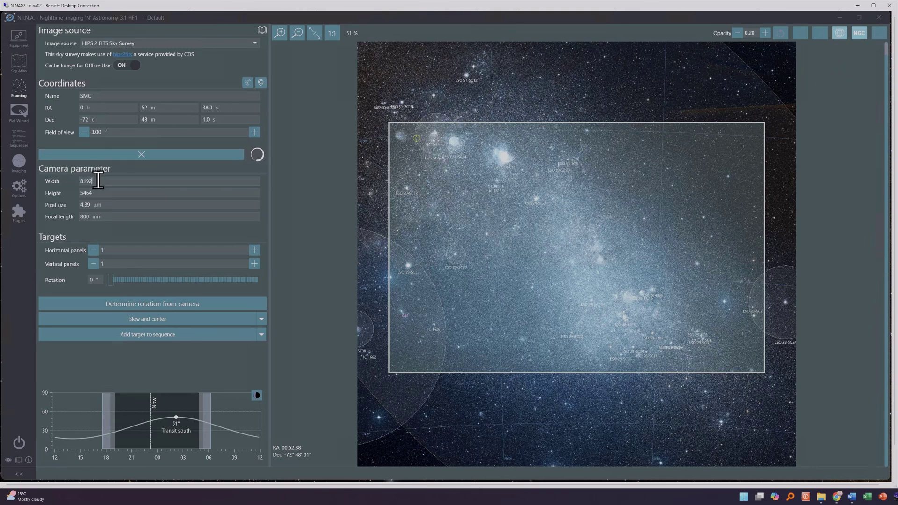
Split the SMC framing into 2 vertical panels and widen the field of view to 4.00°
double_click(100, 216)
left_click(254, 264)
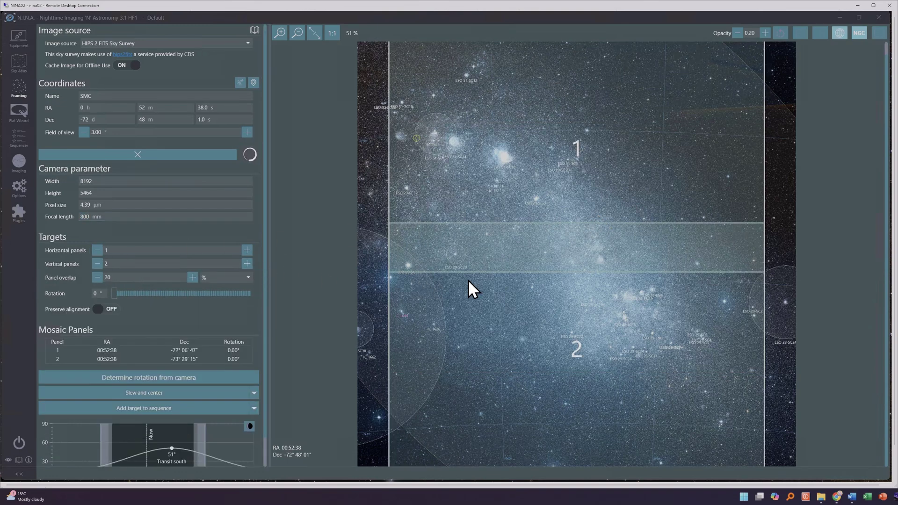
scroll(468, 280, "down", 1)
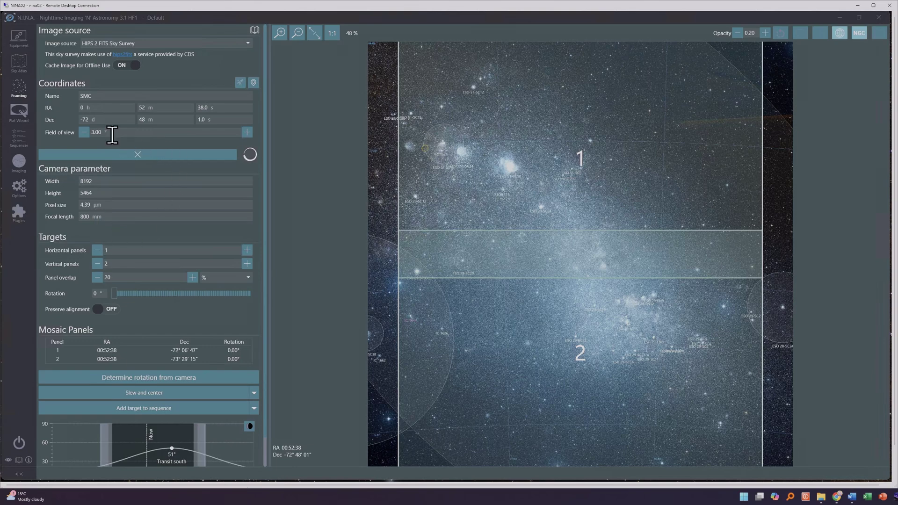
left_click(247, 132)
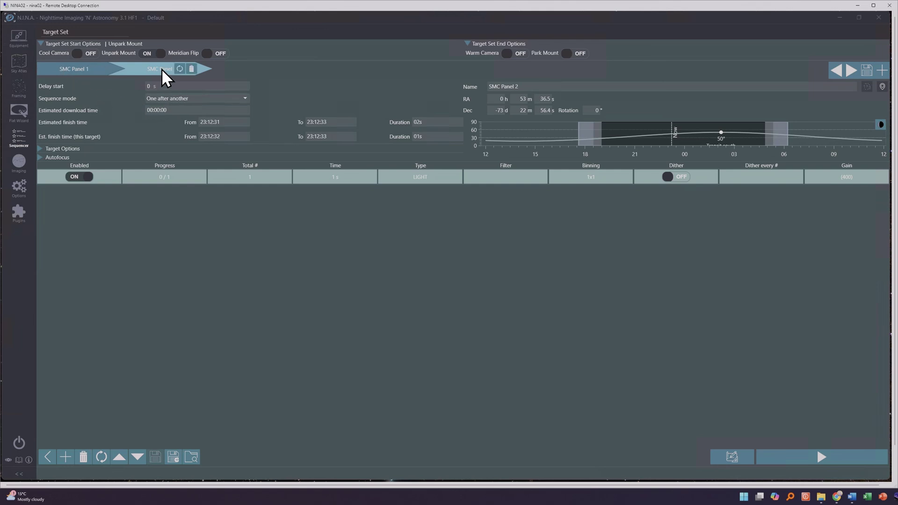
Turn on Slew to target and Center target in SMC Panel 2's target options
left_click(40, 147)
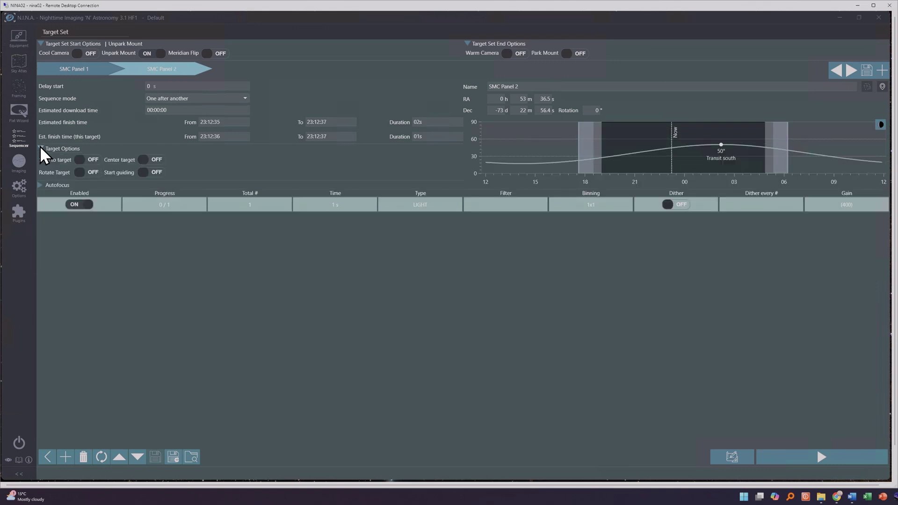
left_click(93, 162)
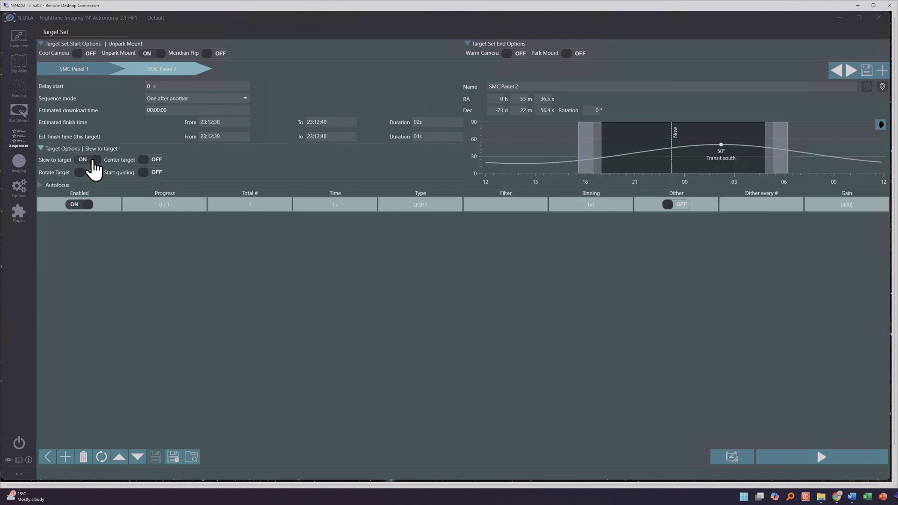
left_click(154, 163)
Try autofocus settings with a count of 25, leaving autofocus at start switched off
left_click(40, 185)
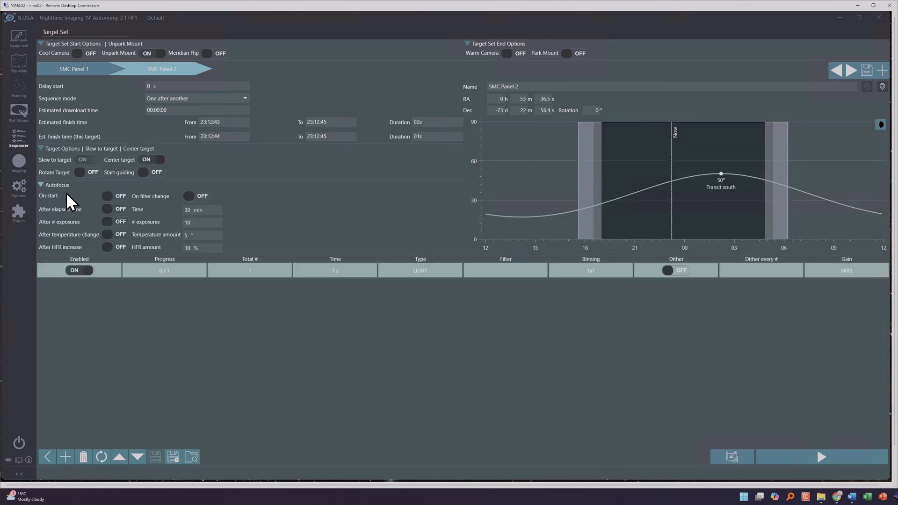
left_click(112, 197)
double_click(185, 223)
type("25")
left_click(119, 202)
left_click(41, 185)
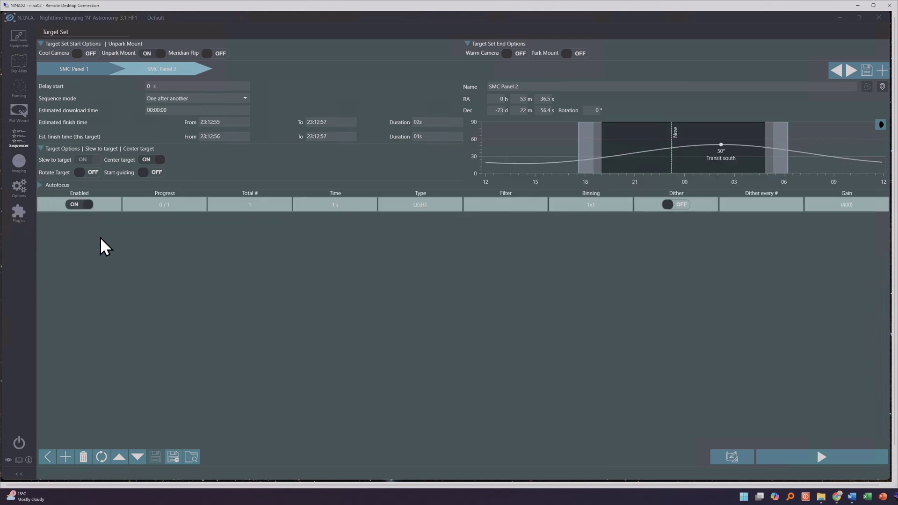
Add exposure rows and set their types to LIGHT, DARK, BIAS and FLAT
left_click(66, 457)
left_click(66, 456)
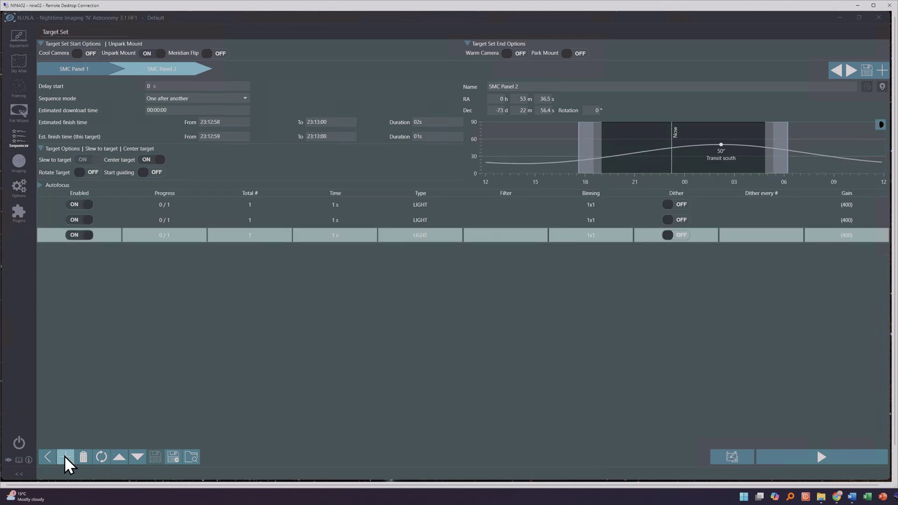
left_click(65, 456)
left_click(441, 218)
left_click(449, 218)
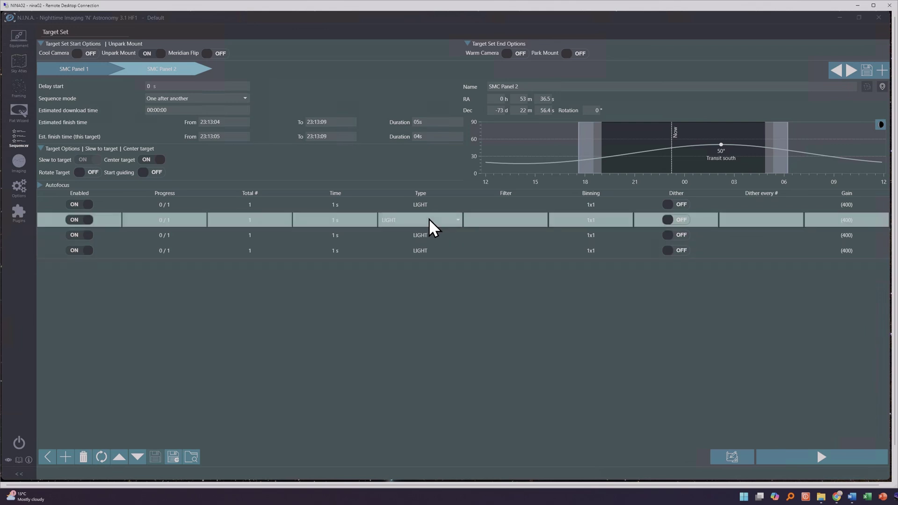
left_click(429, 218)
left_click(426, 241)
left_click(425, 221)
left_click(426, 220)
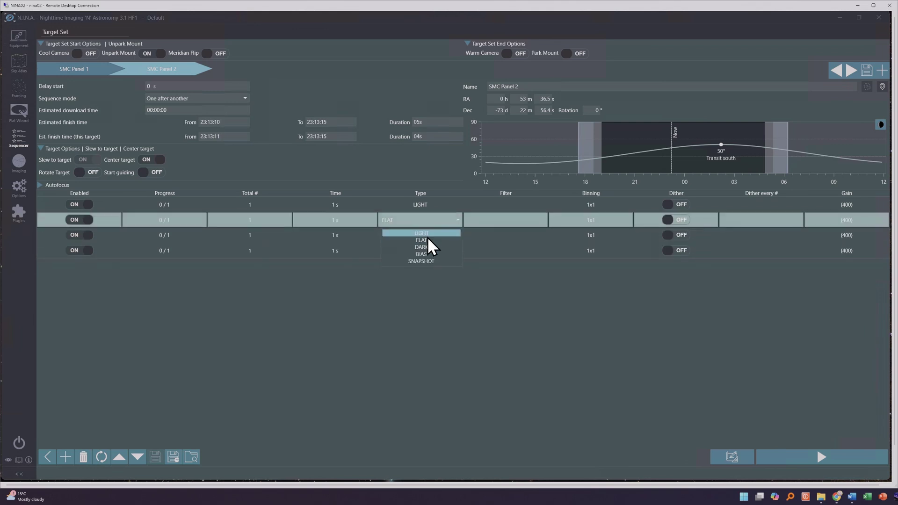
left_click(422, 247)
left_click(422, 233)
left_click(422, 233)
left_click(422, 269)
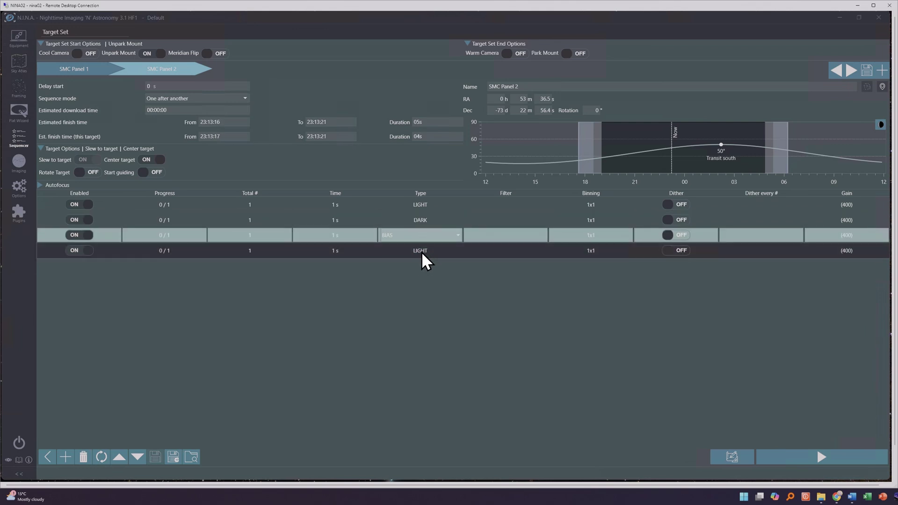
left_click(422, 251)
left_click(421, 251)
left_click(424, 272)
Set frame counts to 100 LIGHT, 10 DARK, 10 BIAS and 10 FLAT
left_click(251, 250)
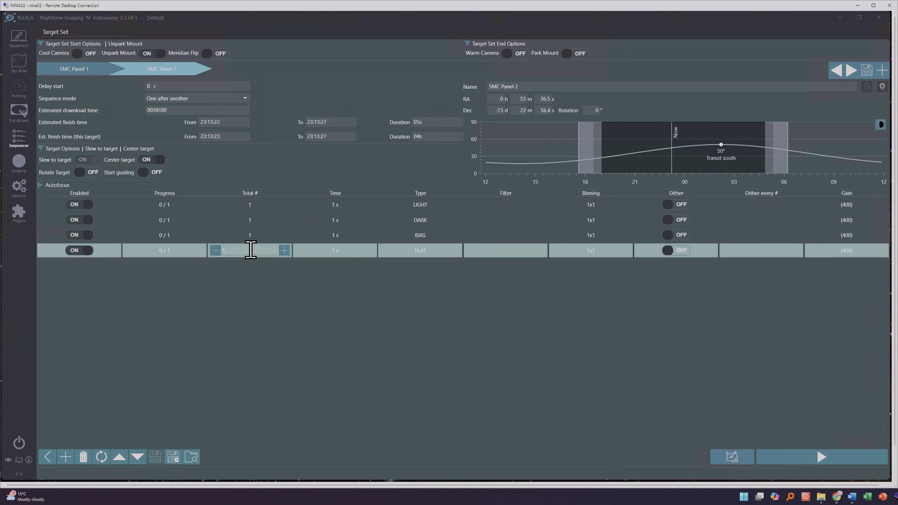
type("10")
left_click(255, 235)
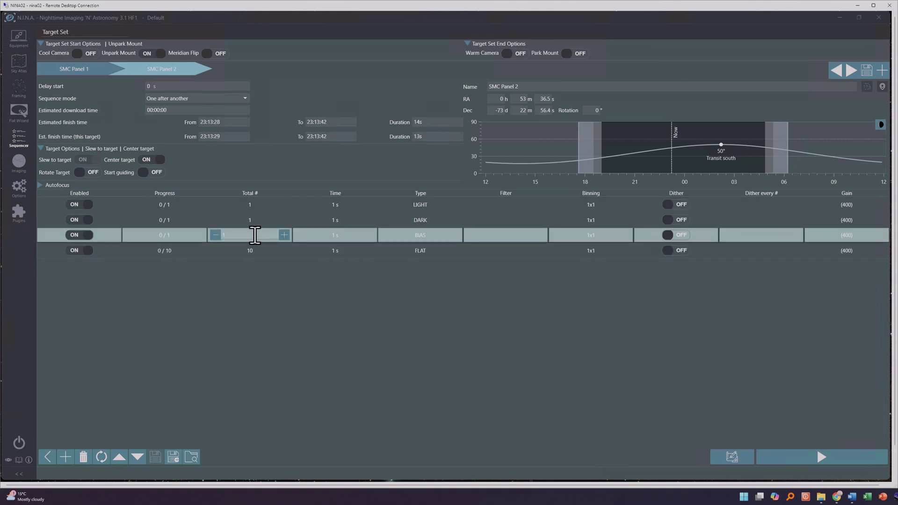
type("10")
left_click(254, 220)
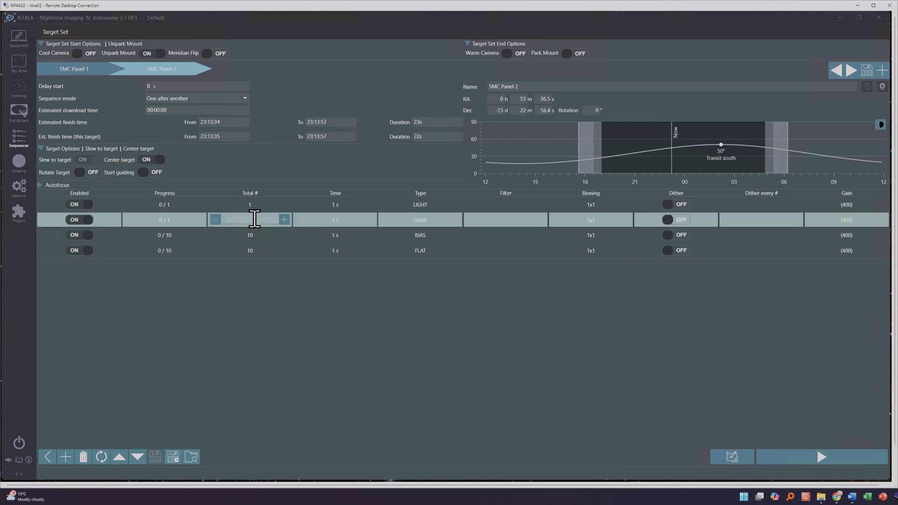
type("10")
left_click(255, 204)
type("00")
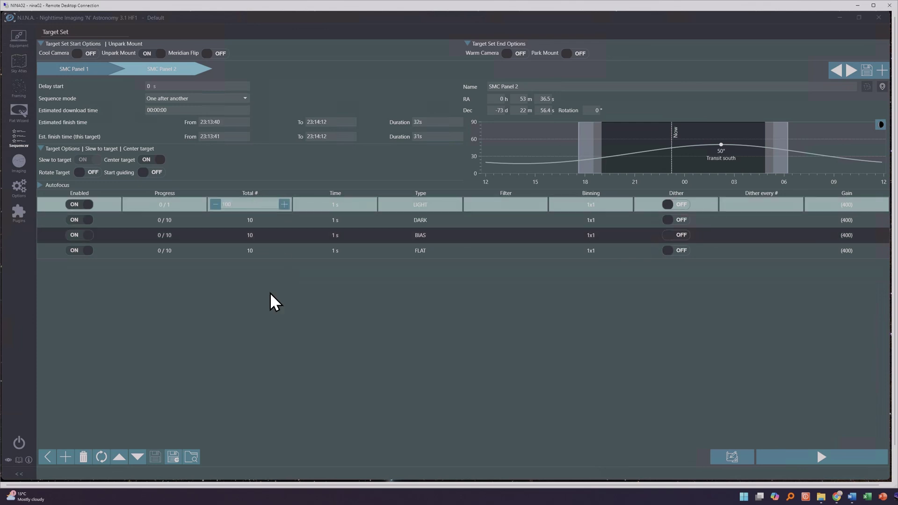
Set exposure times to 15 s LIGHT, 15 s DARK, 0.0002 s BIAS and 0.02 s FLAT
left_click(336, 203)
type("15")
left_click(334, 219)
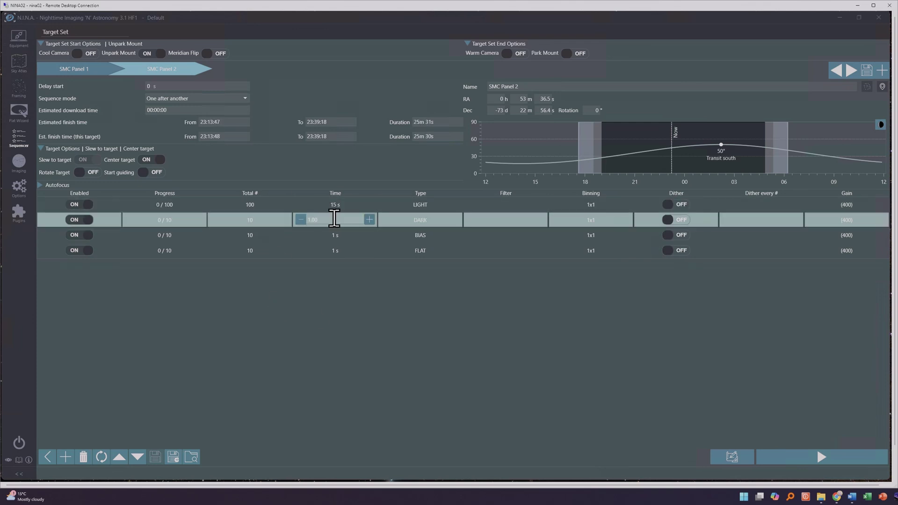
type("15")
left_click(341, 230)
left_click(334, 235)
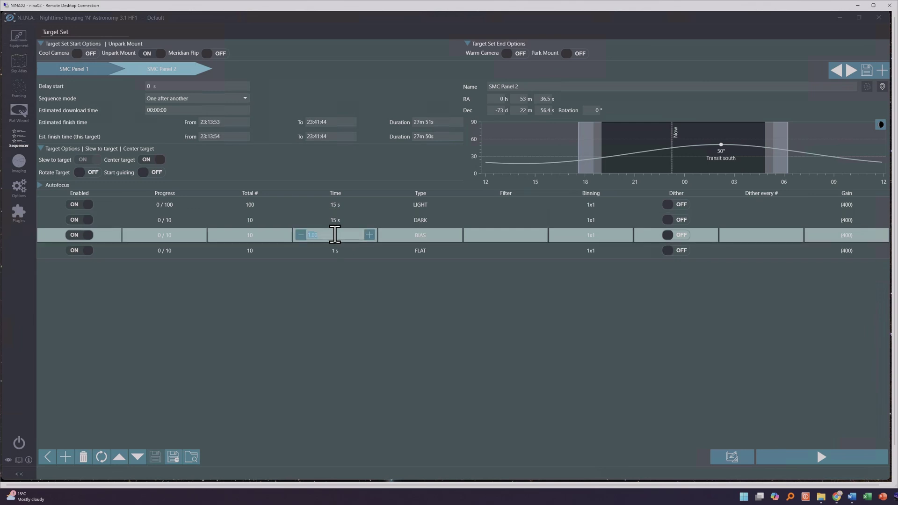
left_click(333, 250)
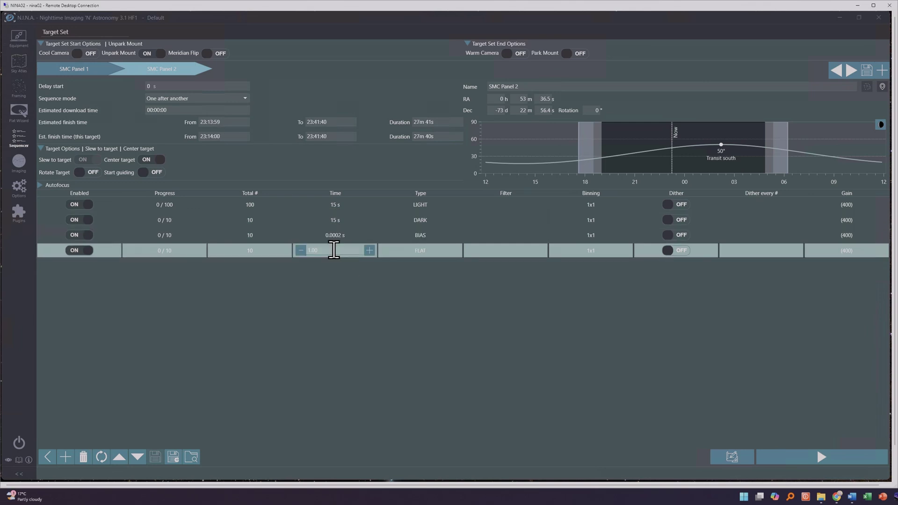
type("0.02")
key("Return")
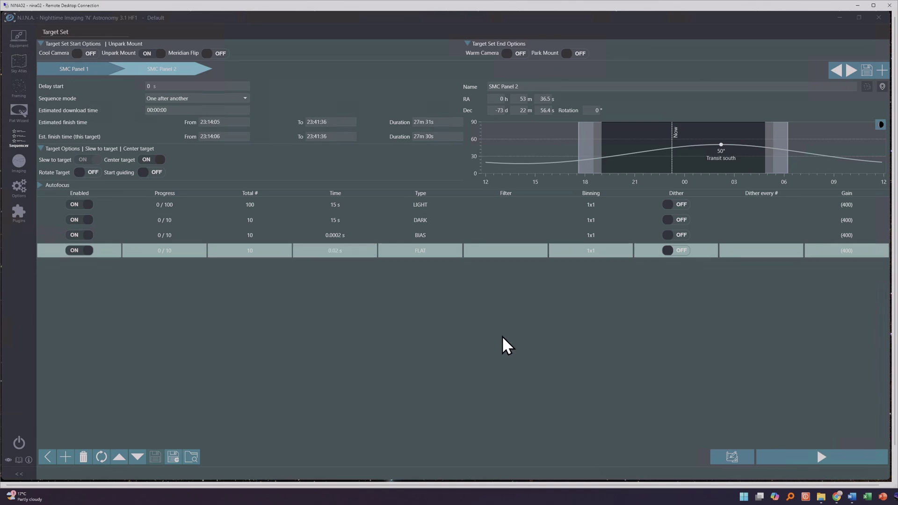
Assign NoFilter to LIGHT, FilterCap to DARK and BIAS, and WhiteFlat to FLAT frames
left_click(520, 206)
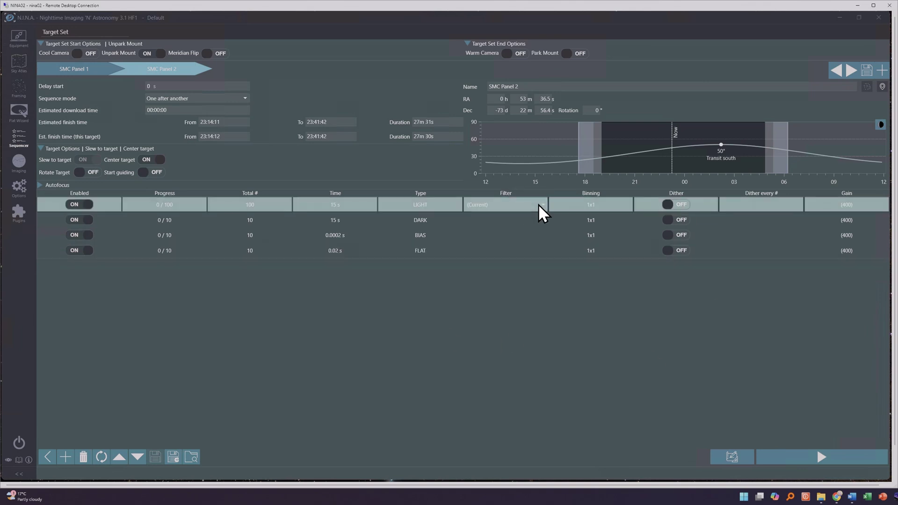
left_click(542, 204)
left_click(519, 224)
left_click(519, 223)
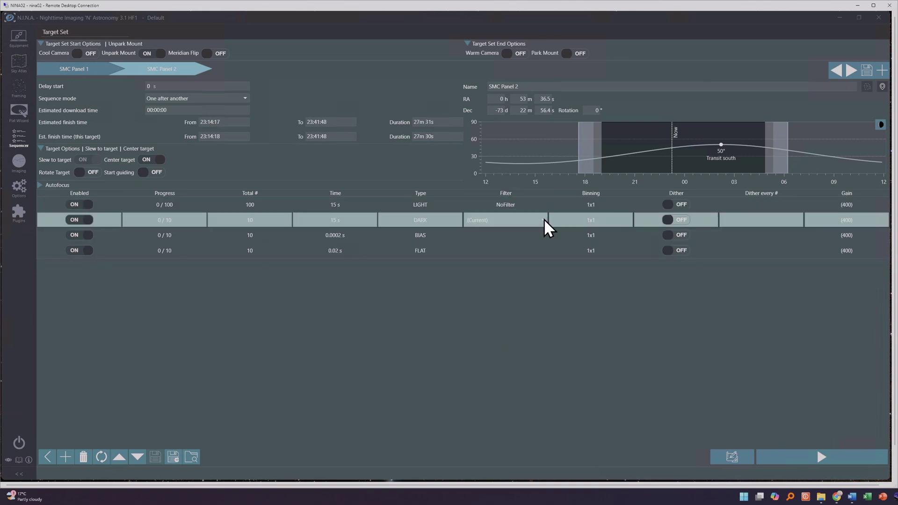
left_click(544, 219)
left_click(520, 241)
left_click(515, 233)
left_click(543, 235)
left_click(506, 262)
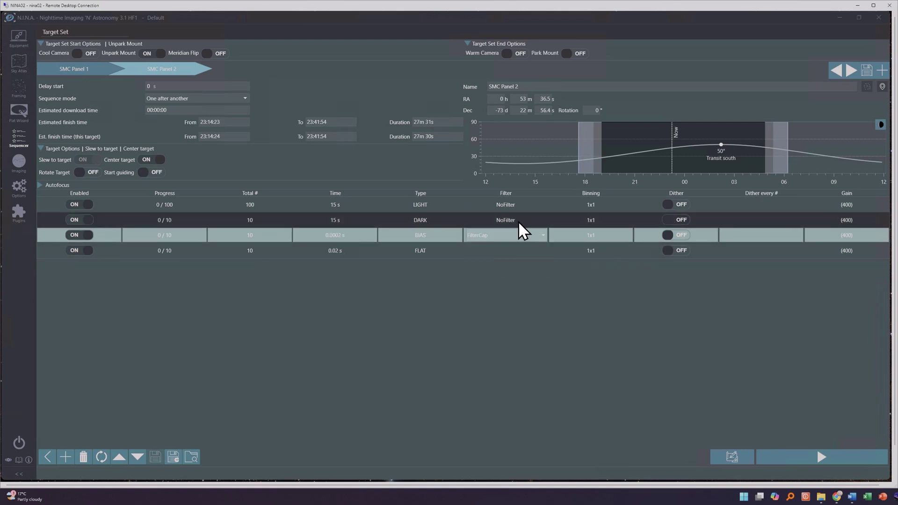
left_click(518, 221)
left_click(544, 219)
left_click(519, 247)
left_click(530, 249)
left_click(531, 251)
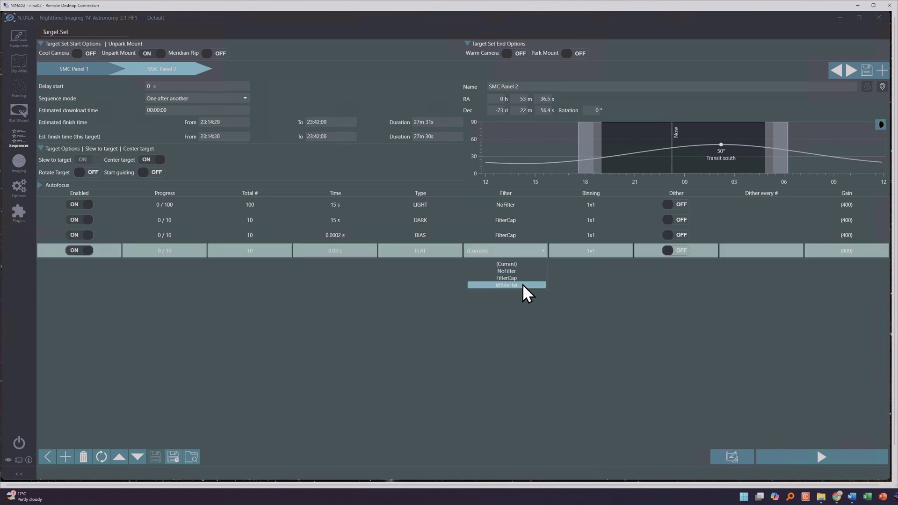
left_click(524, 284)
left_click(19, 187)
left_click(52, 63)
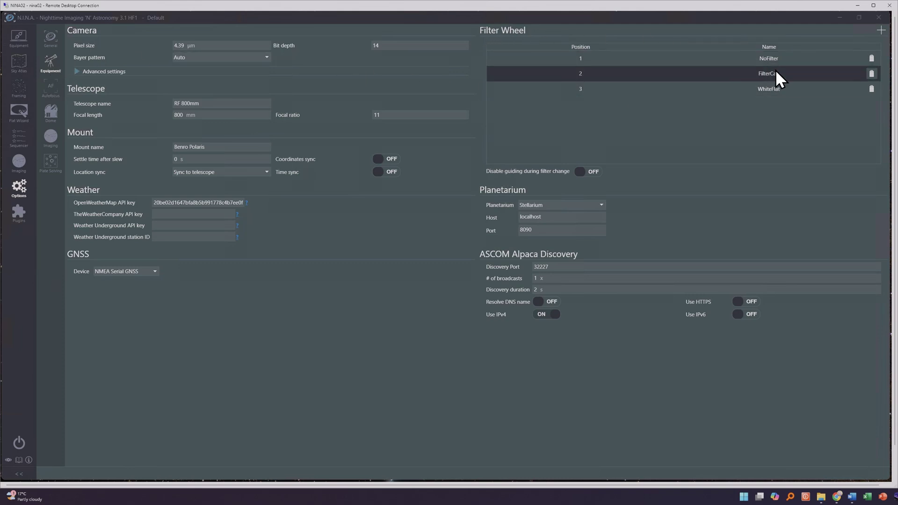
Add a Filter4 position to the filter wheel, then delete it again
left_click(883, 29)
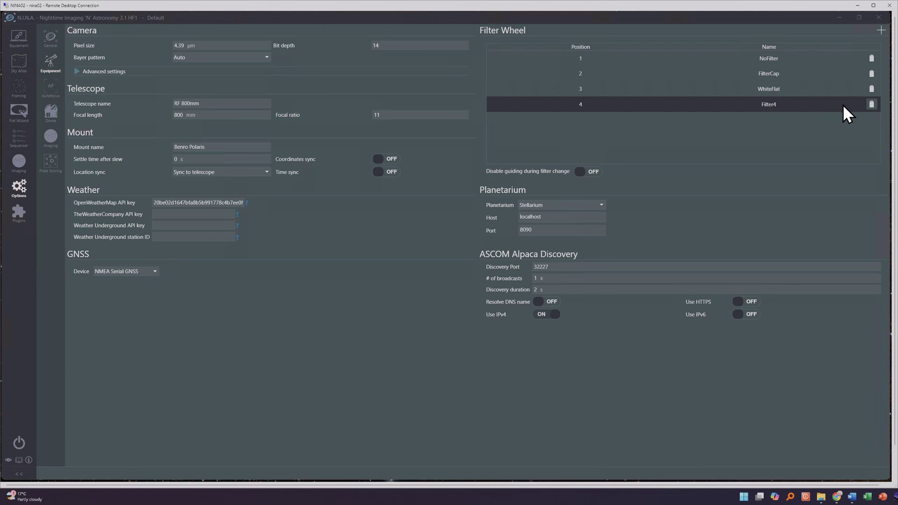
left_click(872, 104)
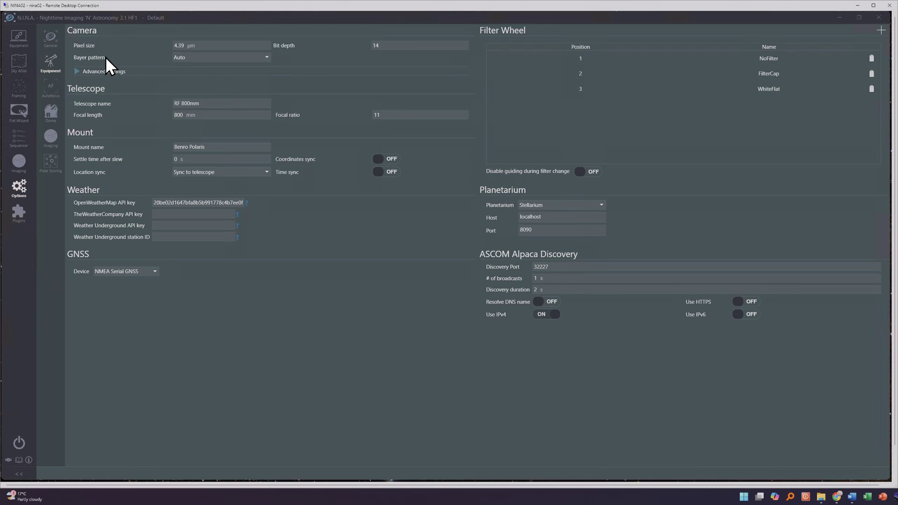
left_click(19, 161)
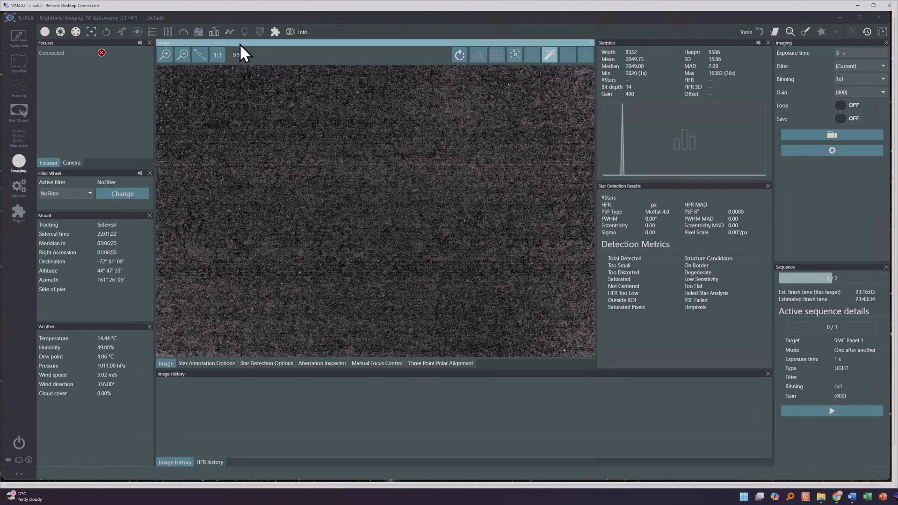
Dock the Camera panel as a tab beside the Focuser panel in the upper-left pane
left_click_drag(96, 147, 95, 102)
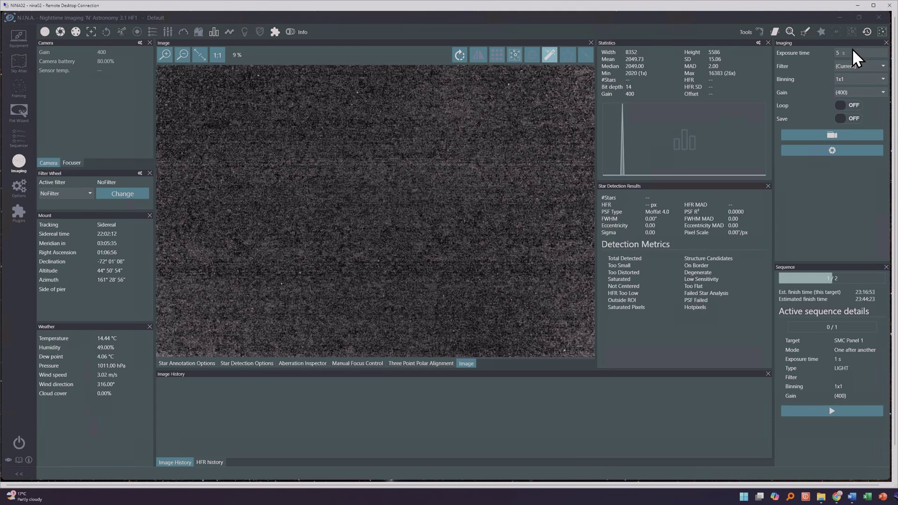
Take a test star-field exposure, then start the SMC mosaic sequence running
left_click(830, 135)
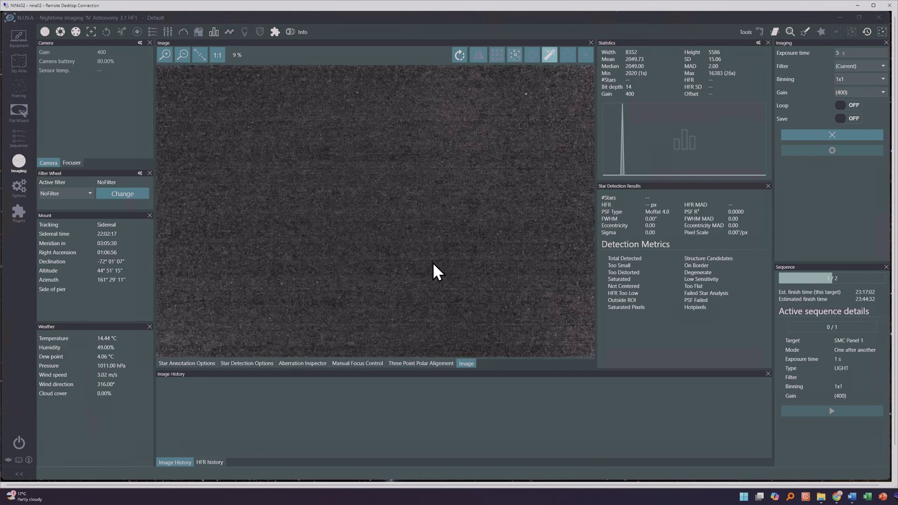
left_click(835, 134)
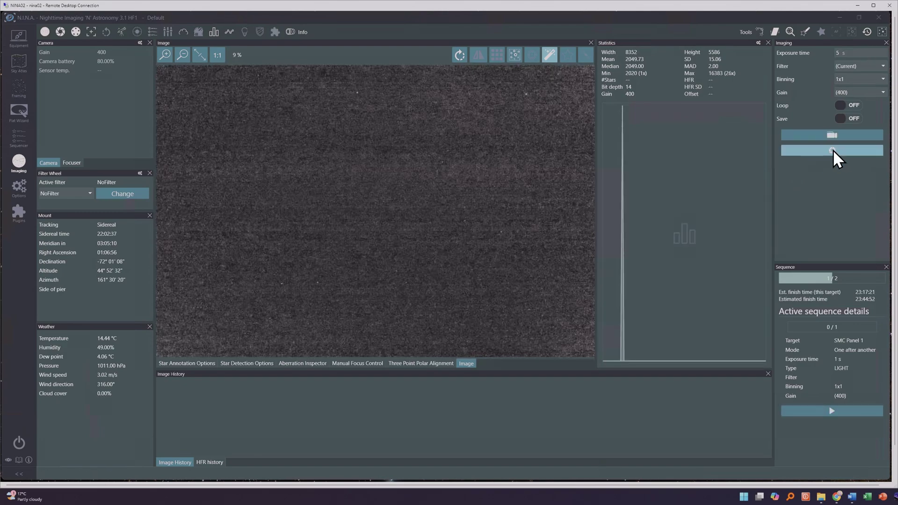
left_click(833, 150)
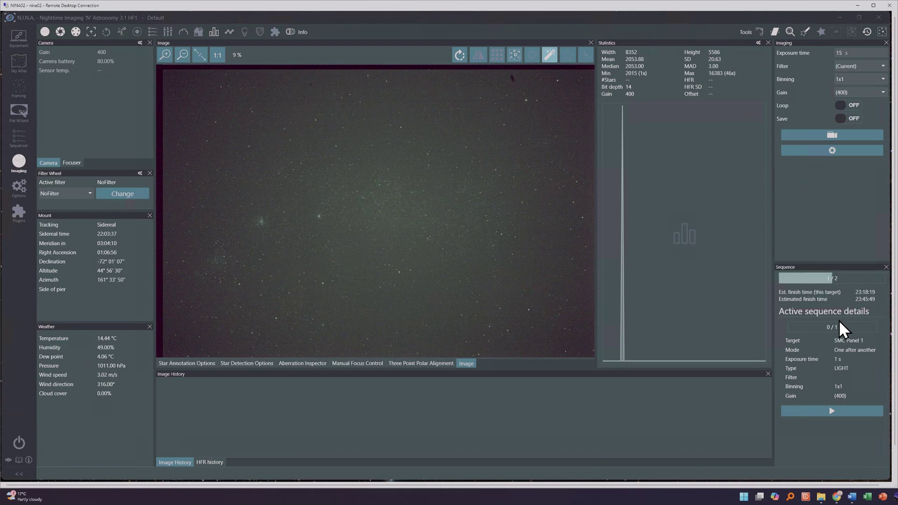
left_click(833, 411)
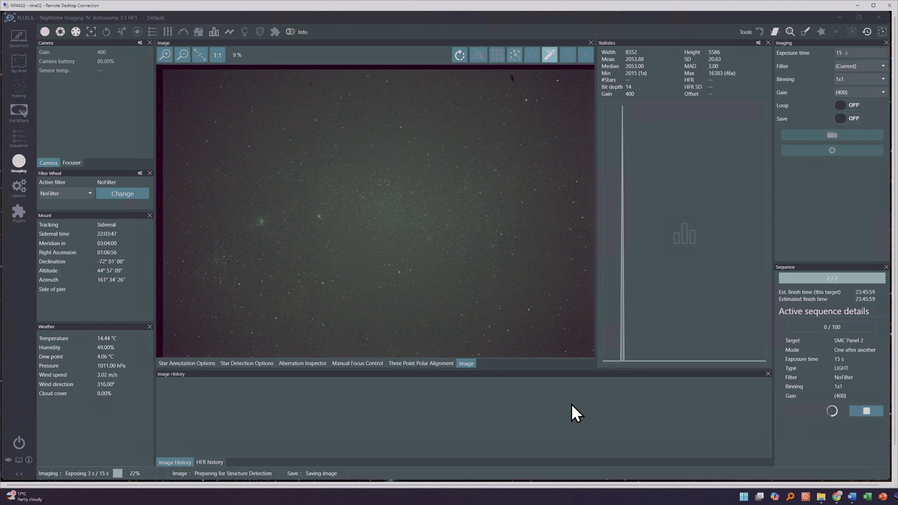
Zoom and pan across the latest 15 s star frame, then view it as a 3x3 HFR aberration grid
left_click(166, 55)
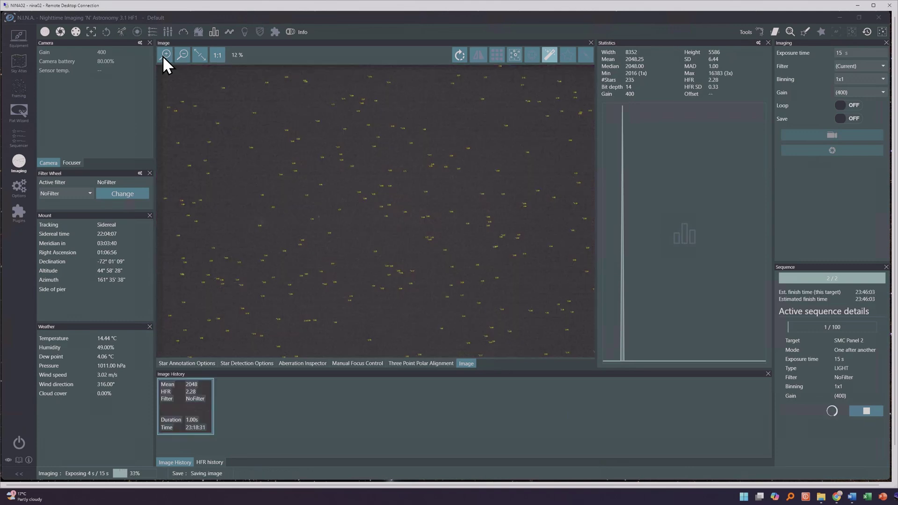
left_click(165, 55)
left_click(165, 54)
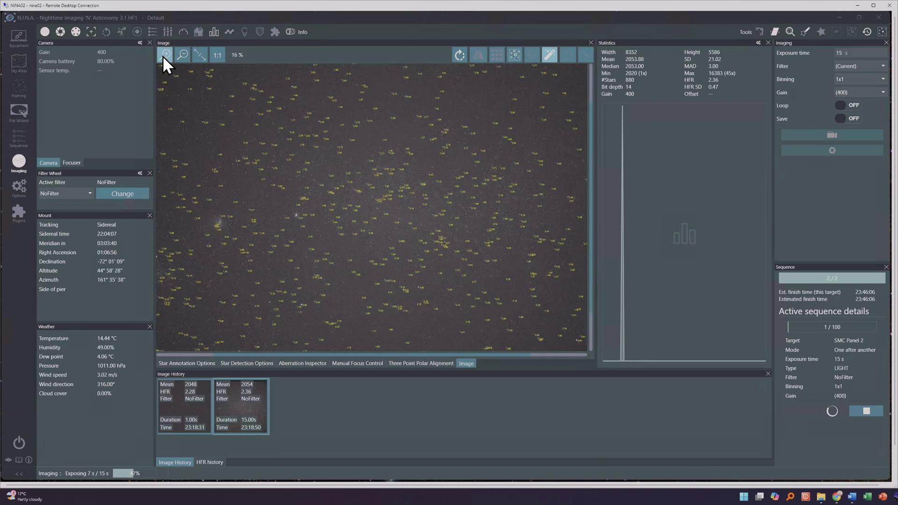
left_click(165, 55)
scroll(192, 219, "up", 1)
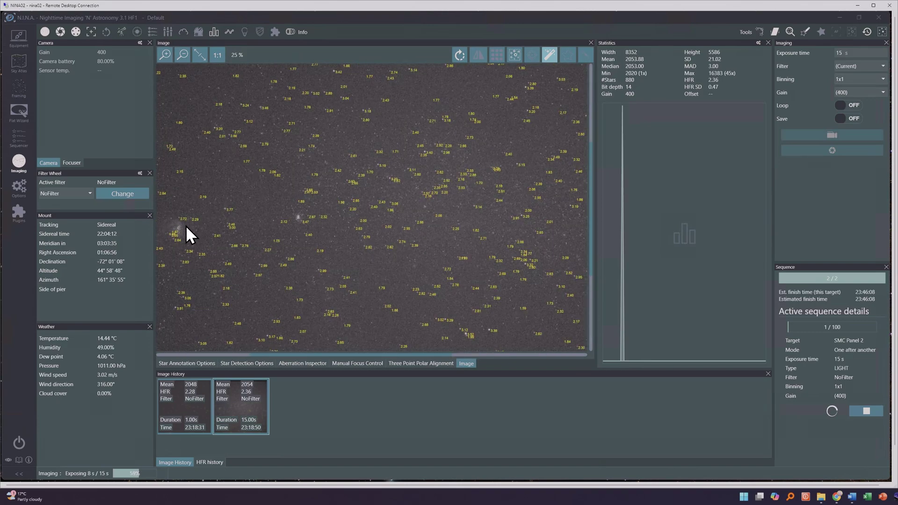
scroll(186, 225, "up", 1)
left_click_drag(287, 222, 384, 205)
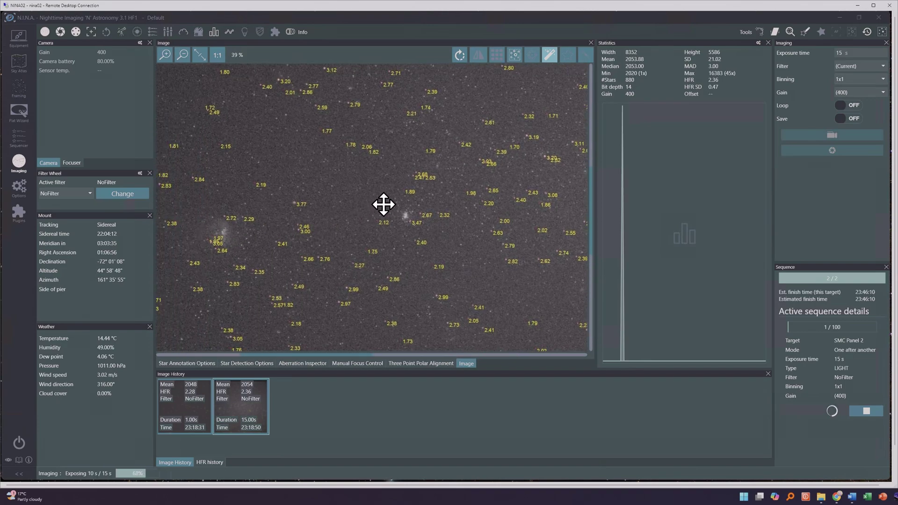
left_click(496, 53)
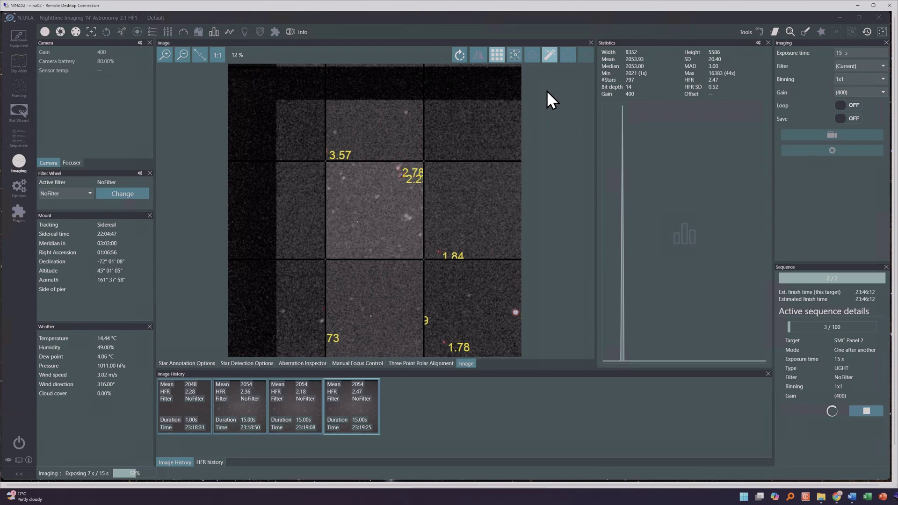
left_click(529, 55)
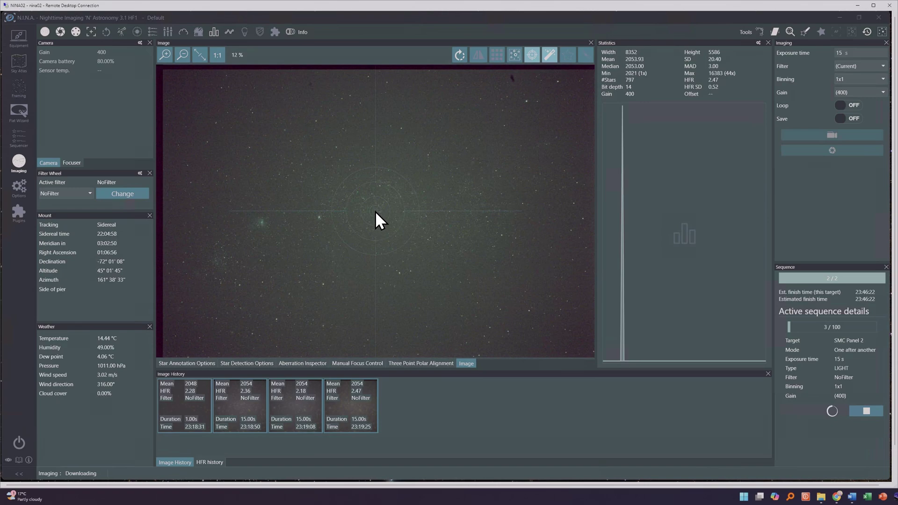
Turn off the crosshair overlay so the full star field shows yellow HFR labels
scroll(375, 212, "up", 5)
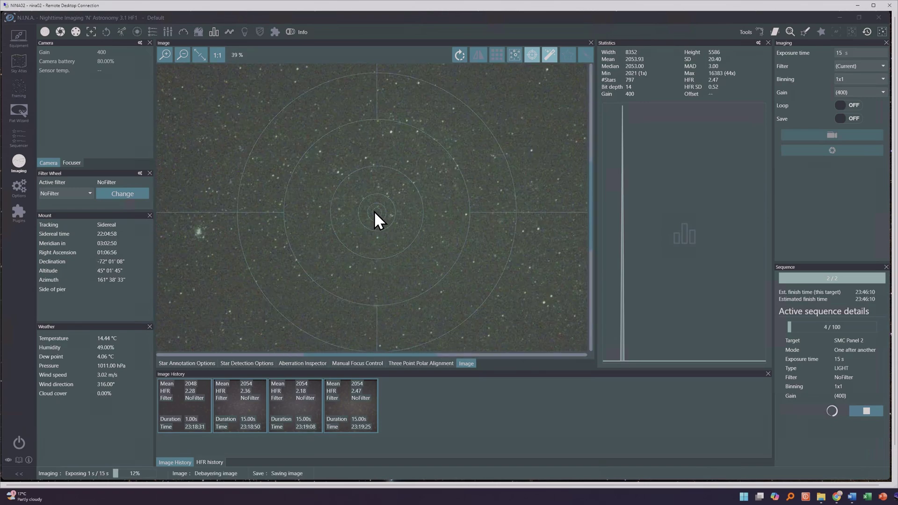
left_click(532, 54)
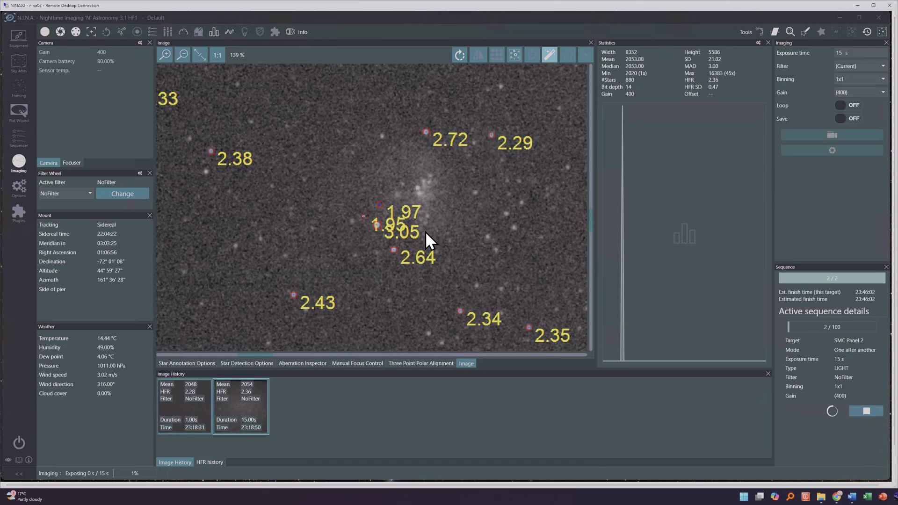
scroll(425, 231, "down", 4)
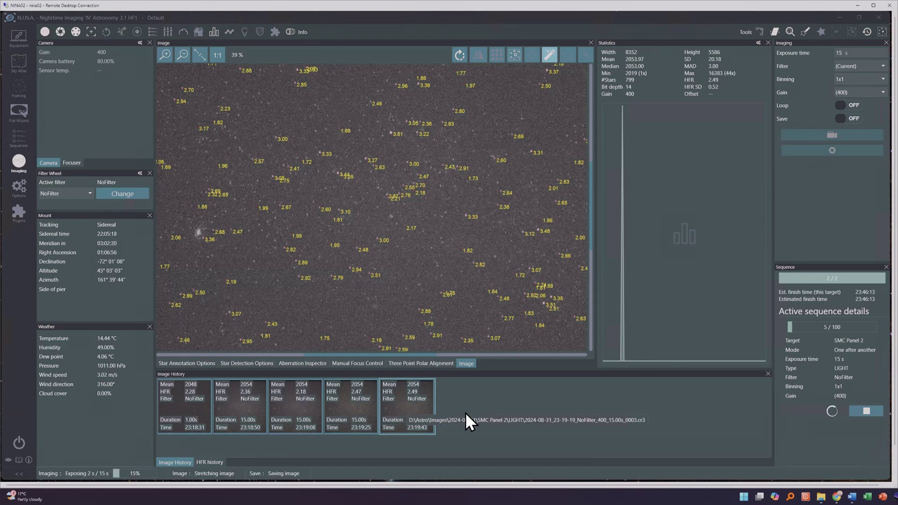
Open N.I.N.A.'s Options settings pages from the left sidebar
left_click(18, 186)
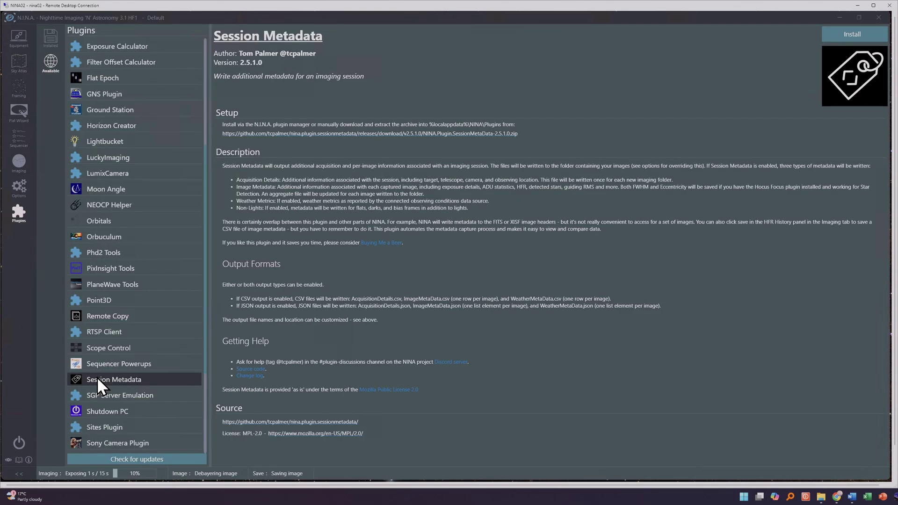
Select the Session Metadata plugin and install version 2.5.1.0
left_click(96, 377)
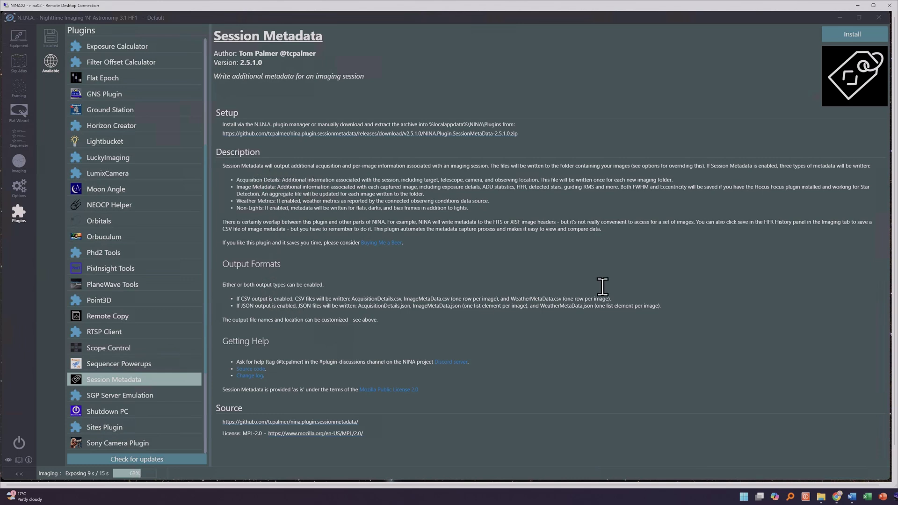
left_click(854, 32)
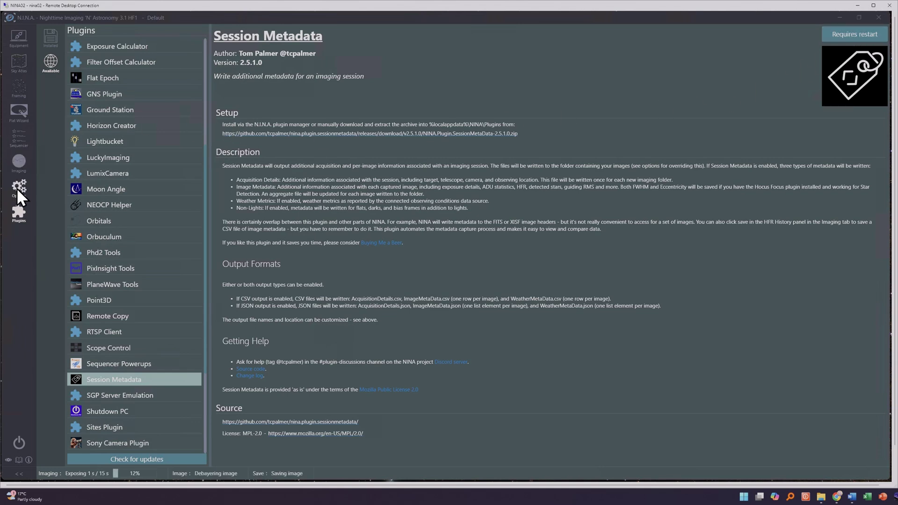
Return to the Imaging workspace and fit the whole latest frame in the image view
left_click(19, 162)
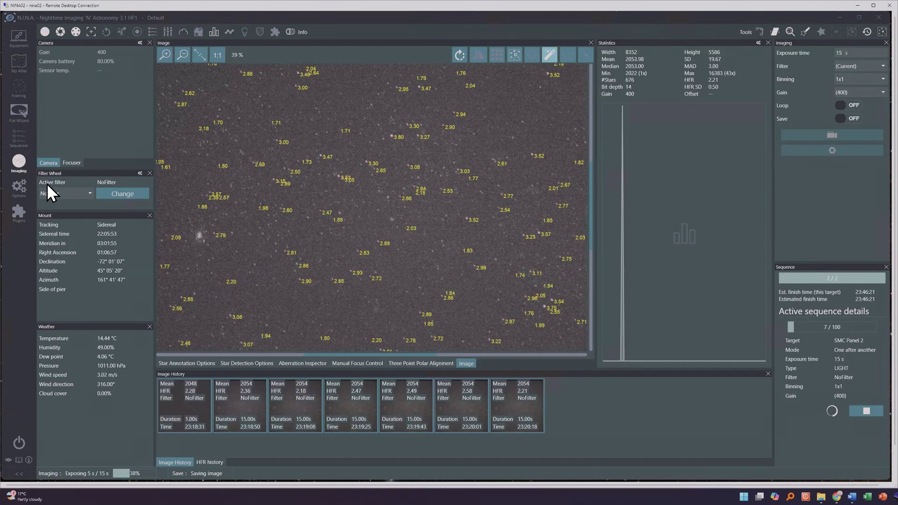
left_click(199, 54)
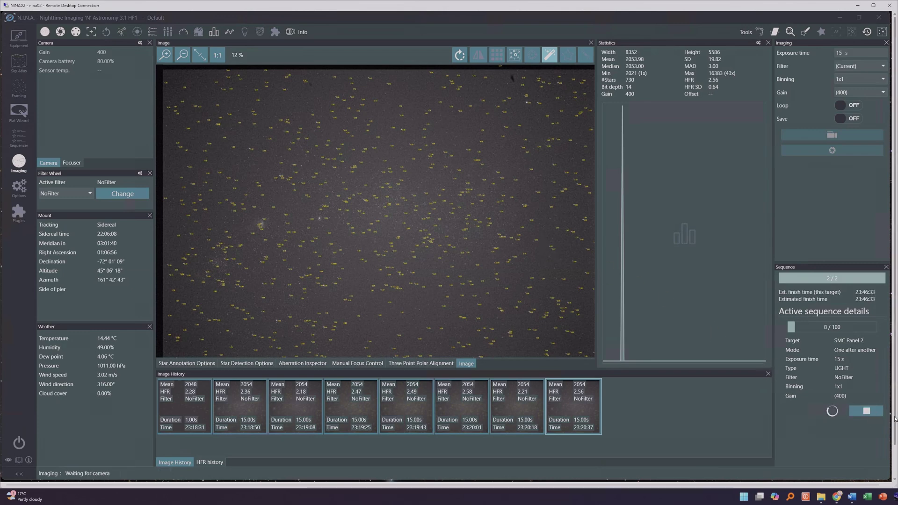
left_click_drag(895, 419, 895, 453)
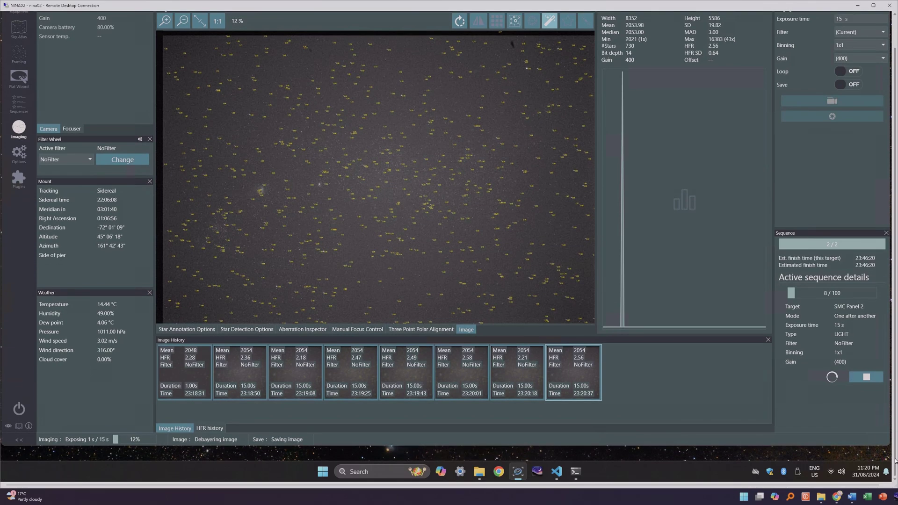
In File Explorer, browse Astro\Images\2024-08-31\SMC Panel 2\LIGHT to list the nine .cr3 frames
left_click(481, 472)
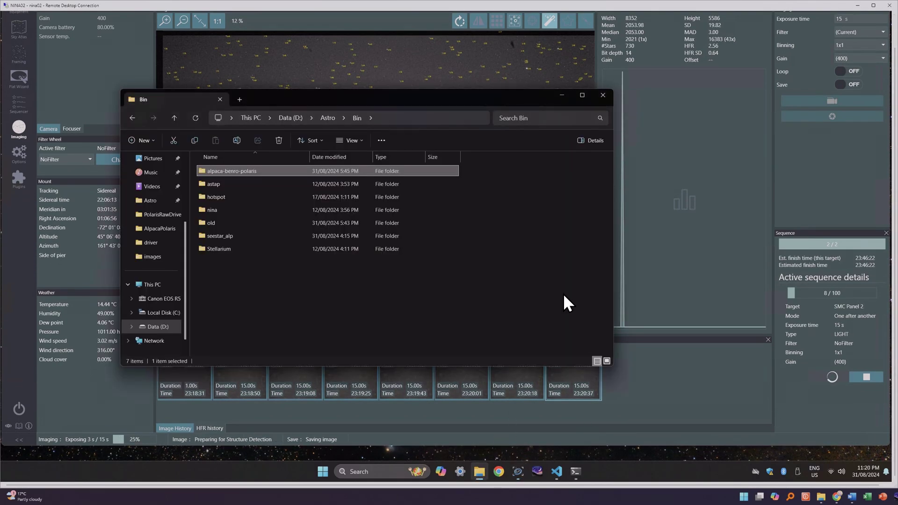
left_click(156, 201)
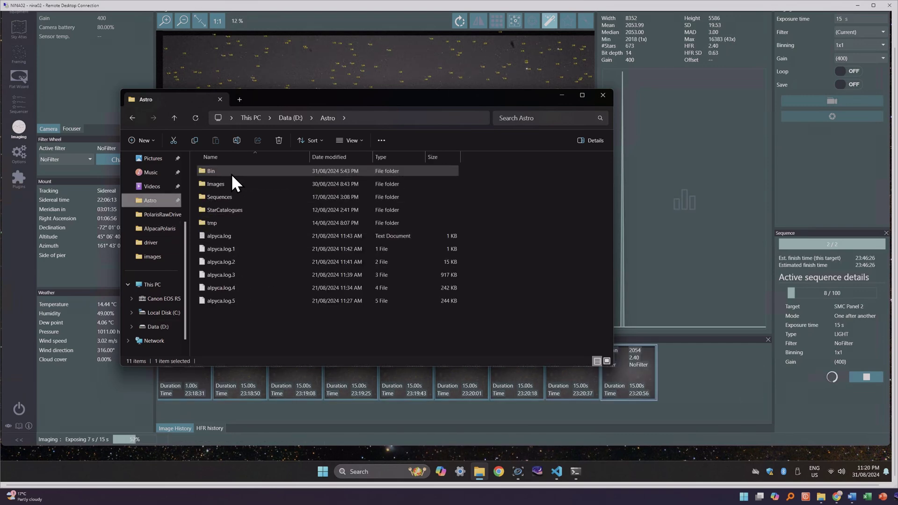
double_click(217, 181)
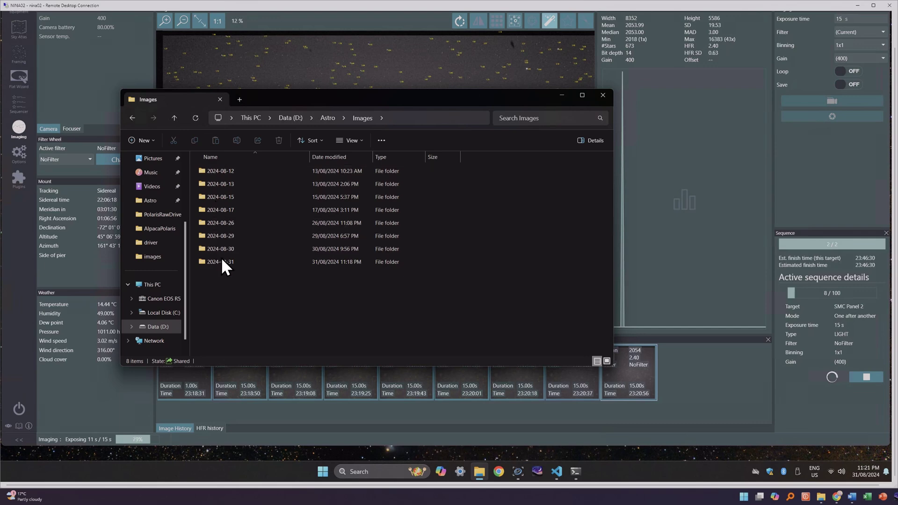
double_click(221, 260)
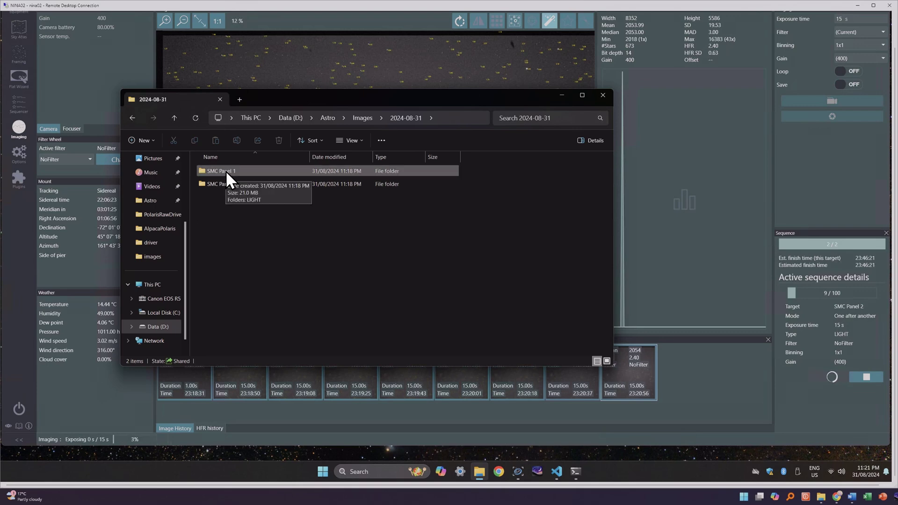
double_click(222, 183)
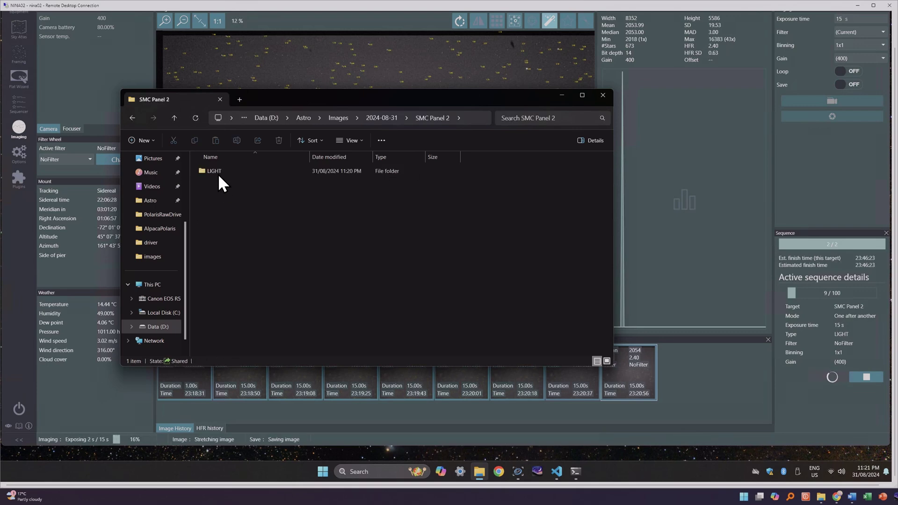
double_click(215, 170)
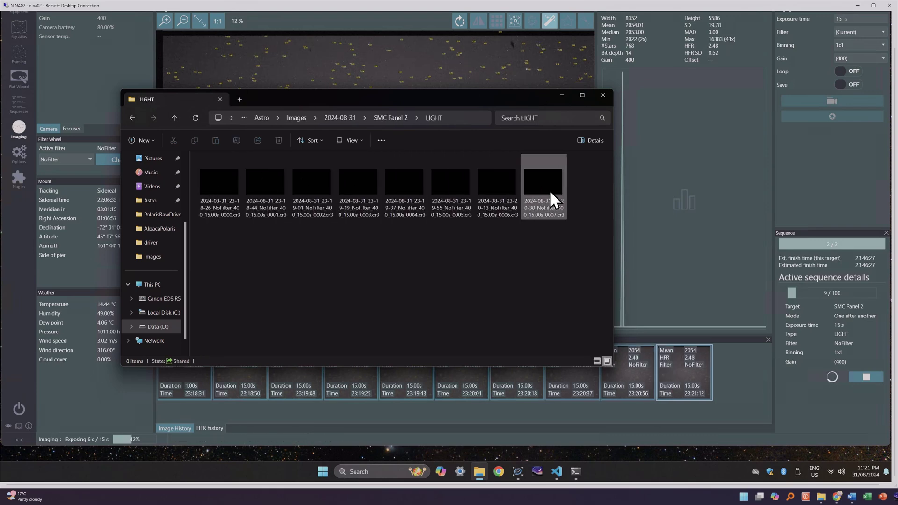
mouse_move(549, 189)
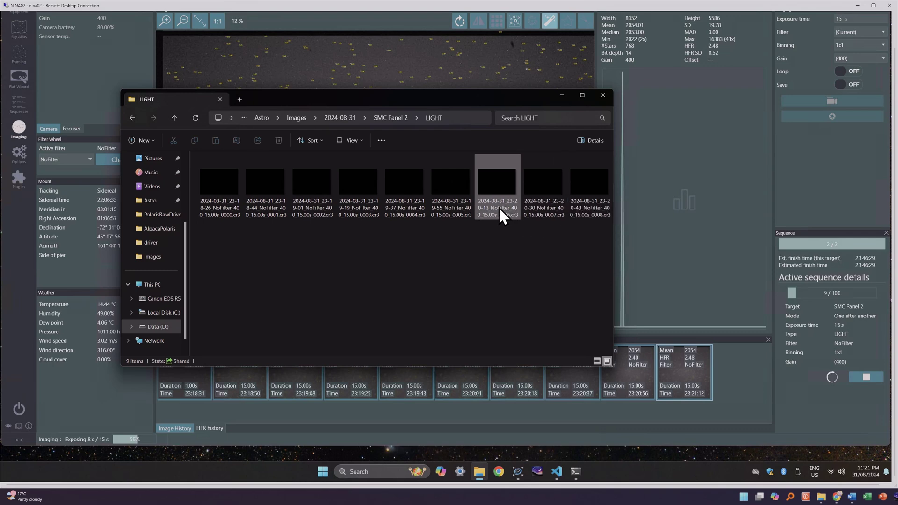